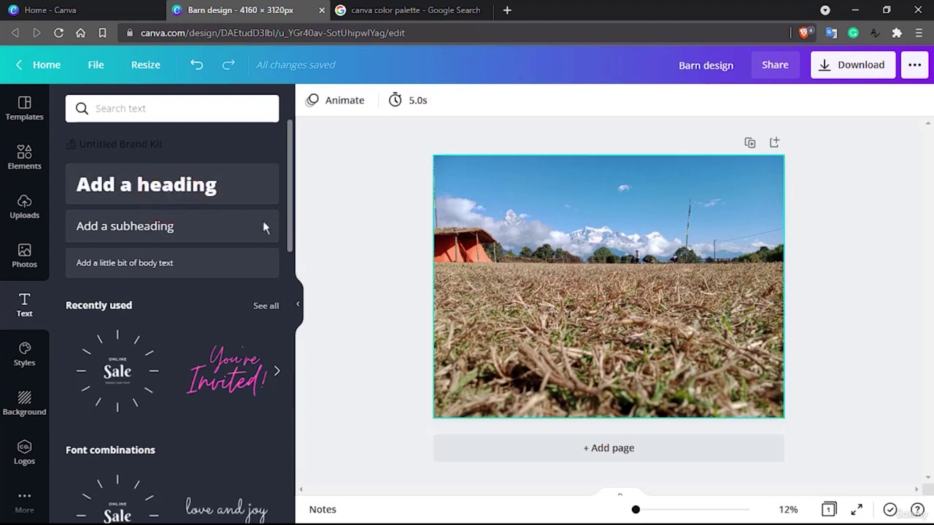
Add a 'Grass' heading and move it lower onto the grass.
left_click(189, 185)
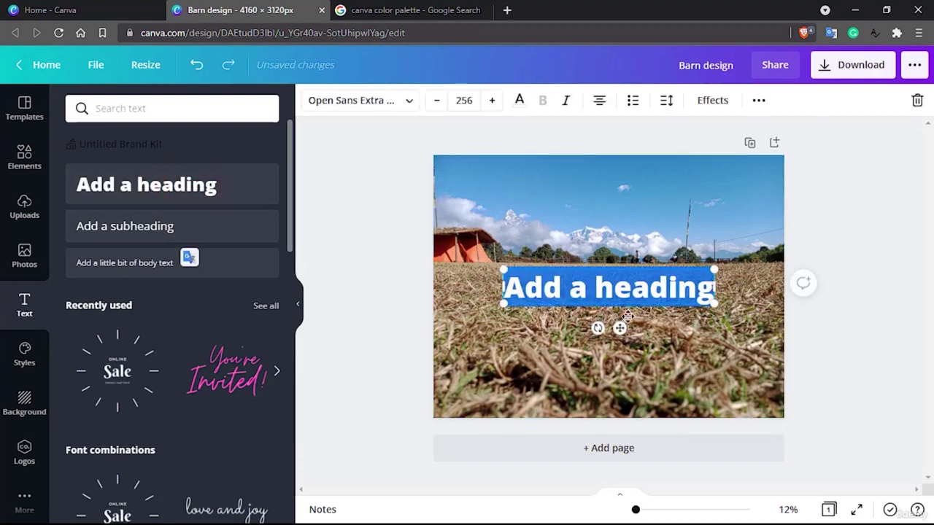
type("Grass")
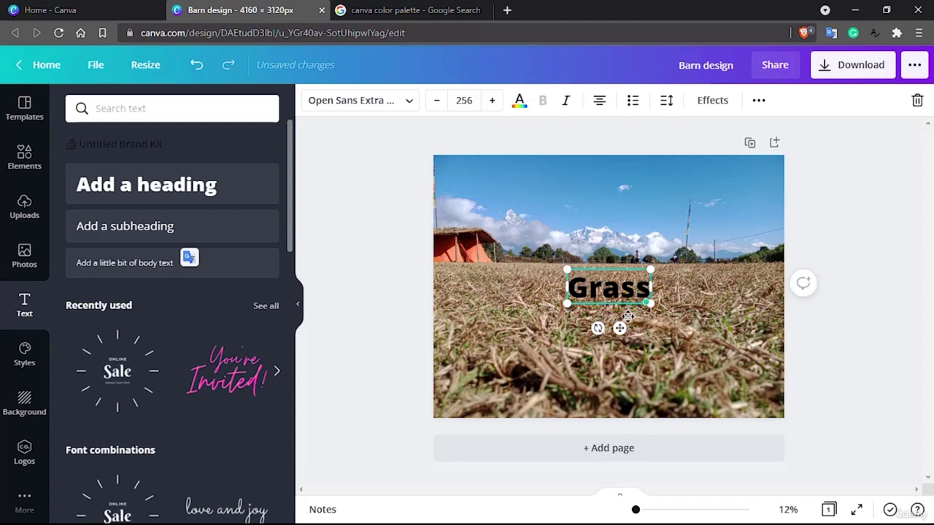
left_click(626, 316)
left_click_drag(619, 286, 632, 348)
Add a 'Sky' heading and place it in the top-right sky.
left_click(214, 194)
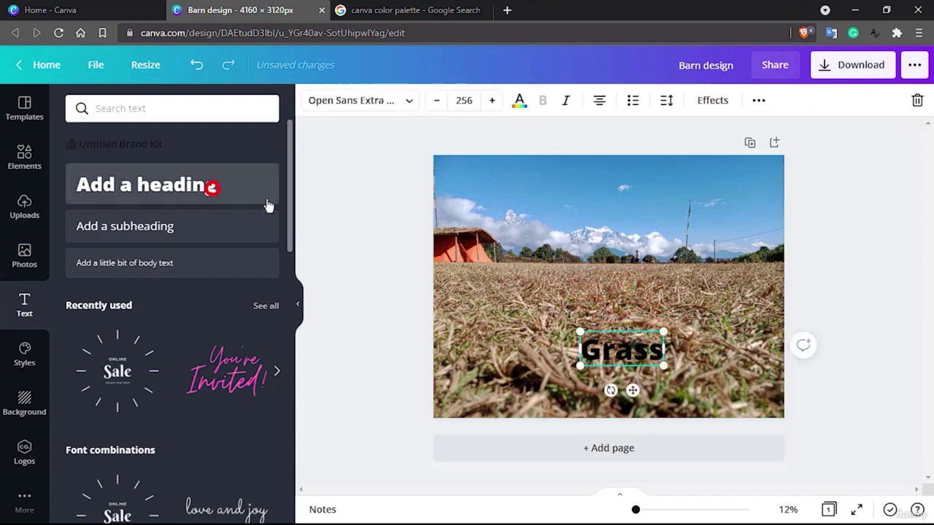
type("Sky")
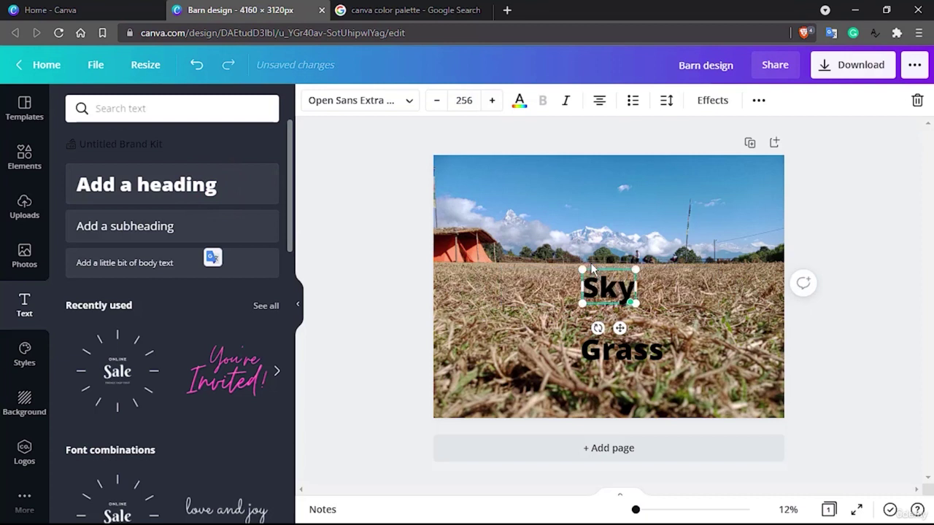
key("Return")
left_click(739, 303)
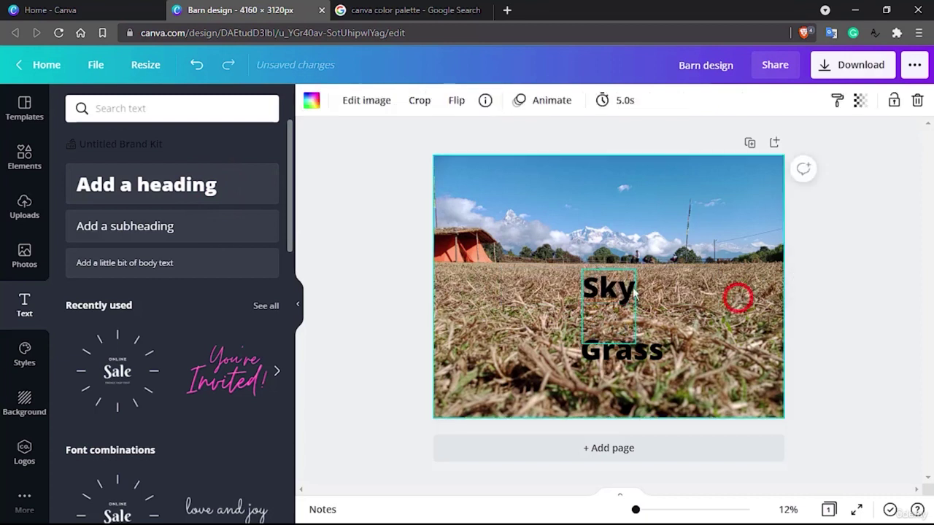
left_click_drag(603, 281, 737, 173)
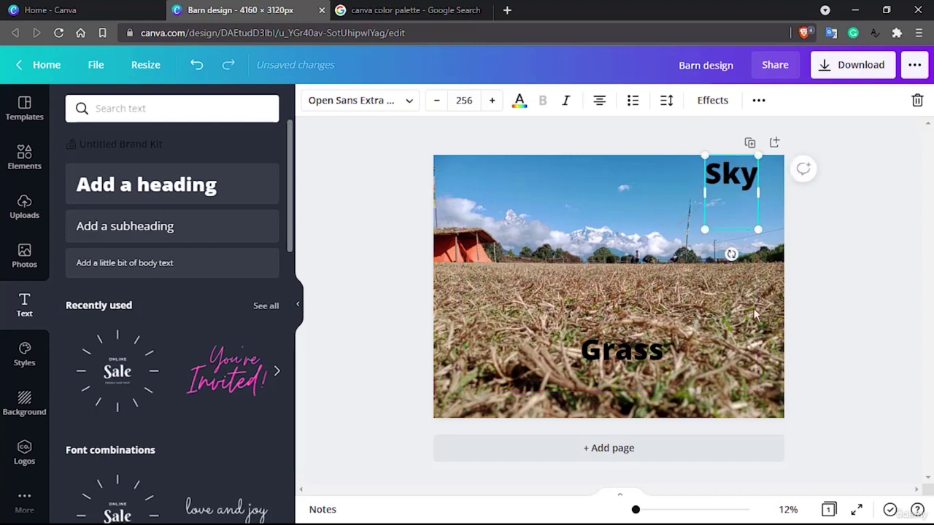
left_click(756, 324)
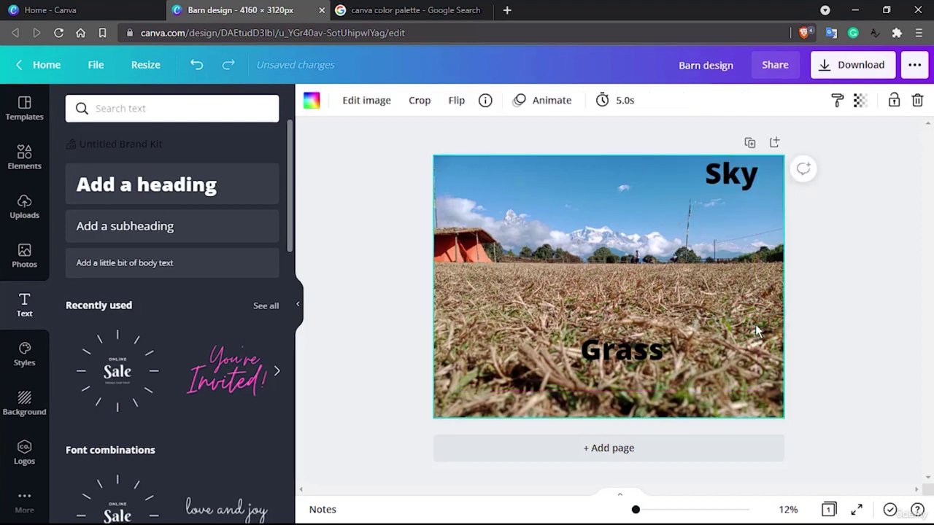
Try the photo's tan, blue, dark brown, light blue and orange on Sky, then revert it to black.
left_click(718, 184)
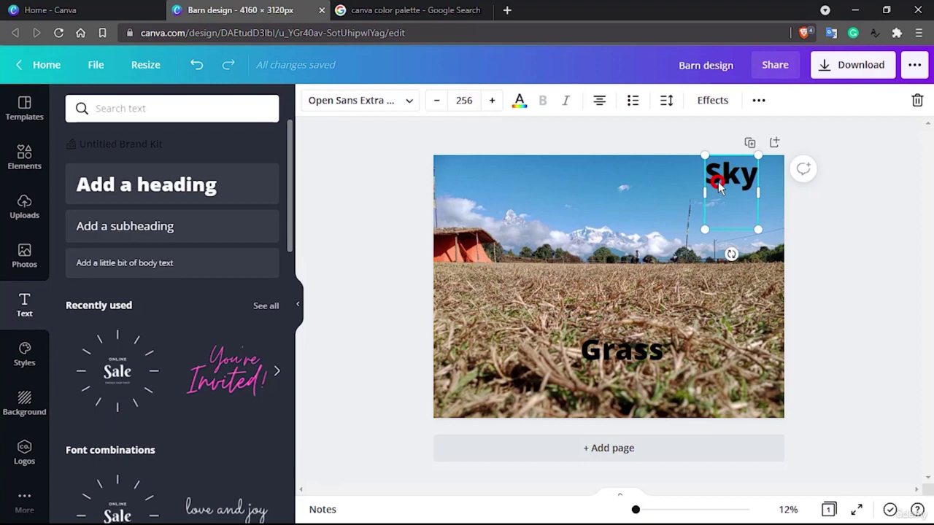
left_click(519, 102)
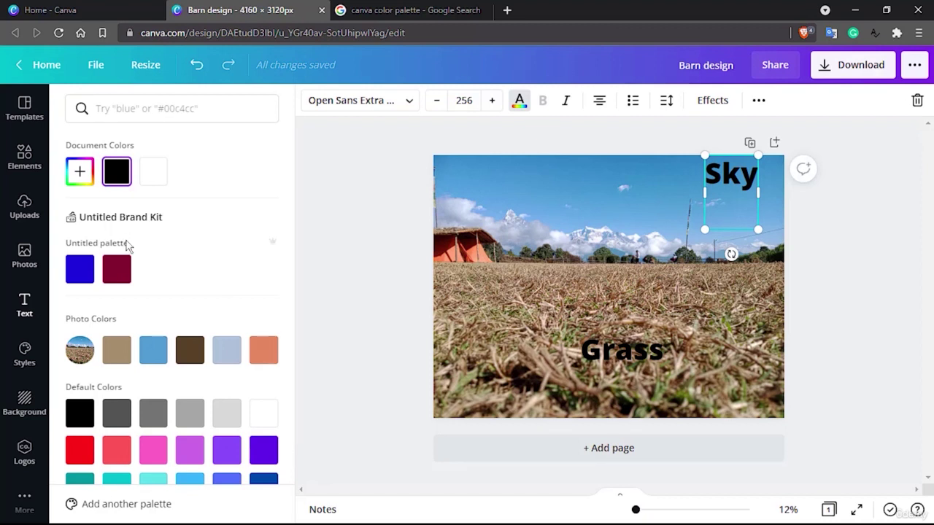
left_click(118, 353)
left_click(155, 353)
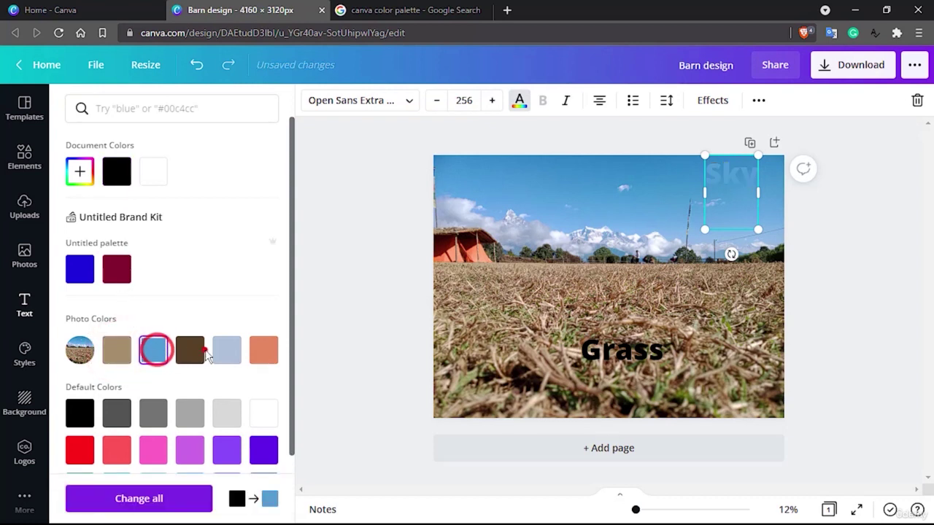
left_click(191, 350)
left_click(225, 351)
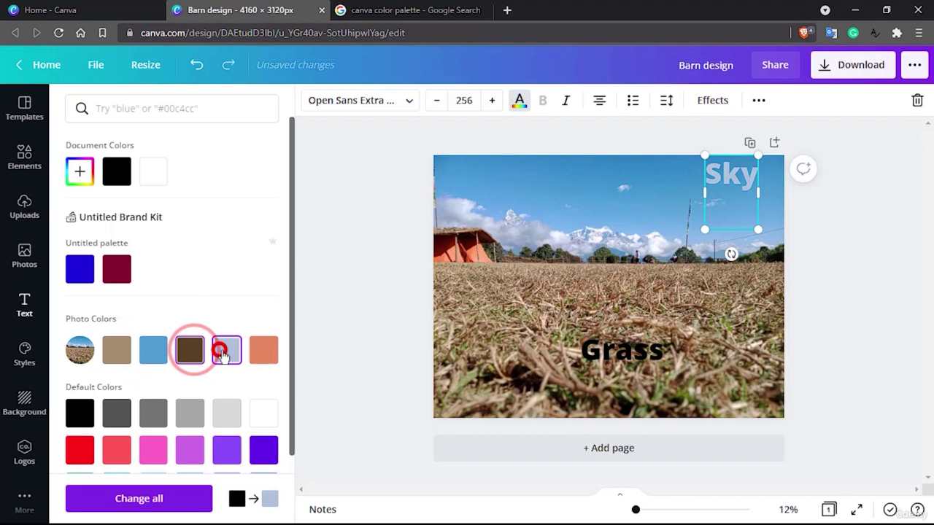
left_click(262, 350)
left_click(165, 352)
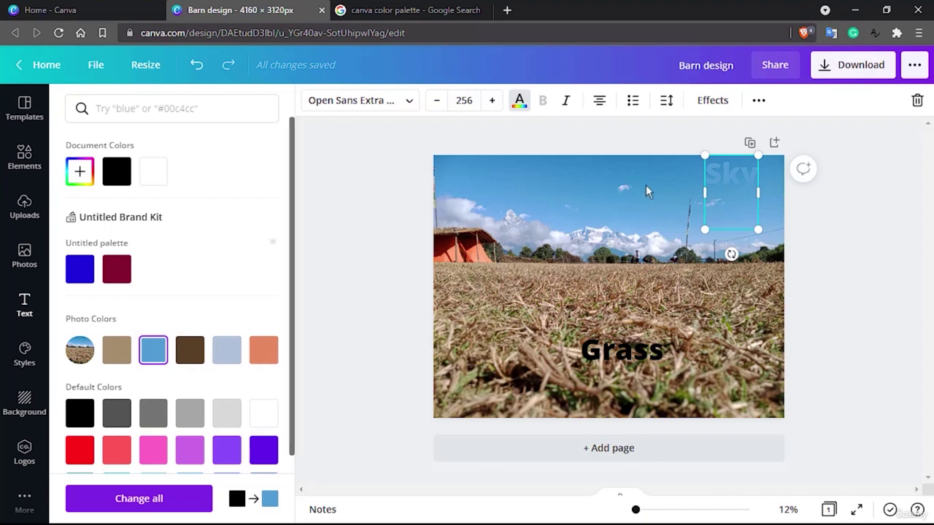
left_click(118, 175)
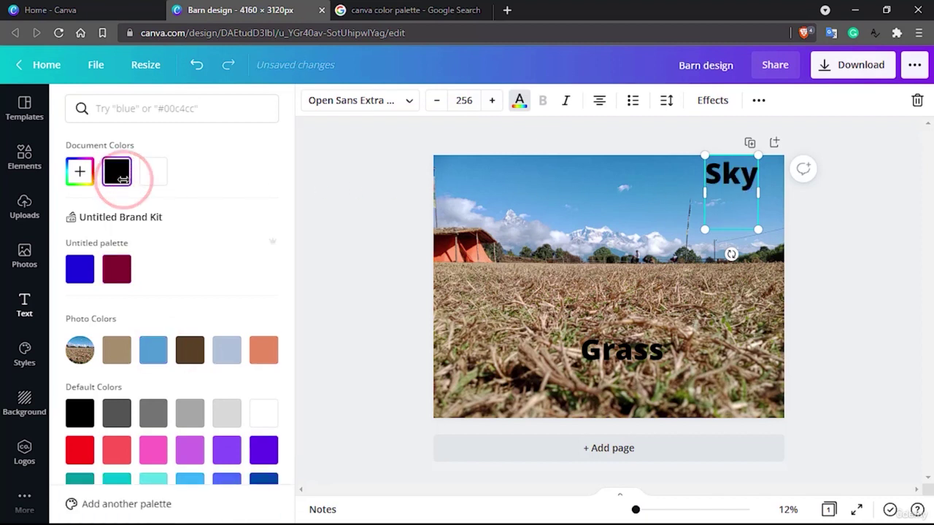
left_click(617, 349)
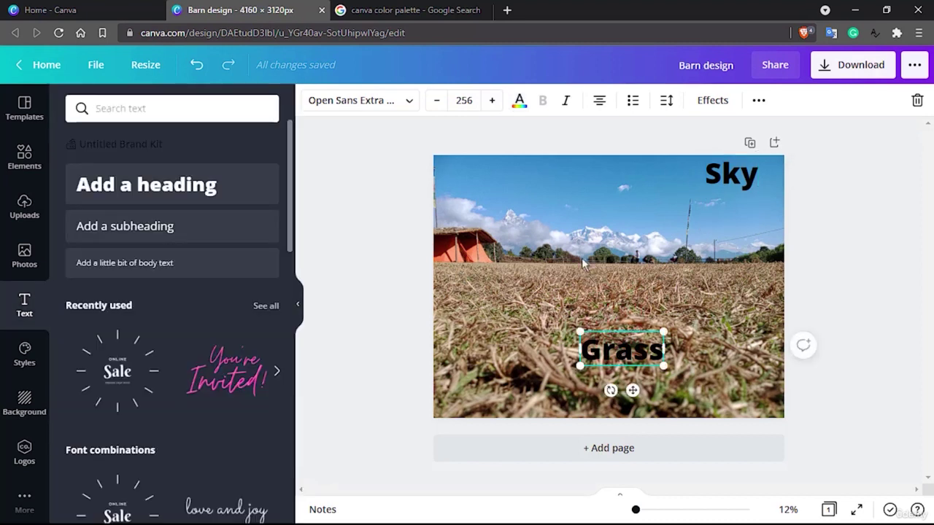
left_click(520, 102)
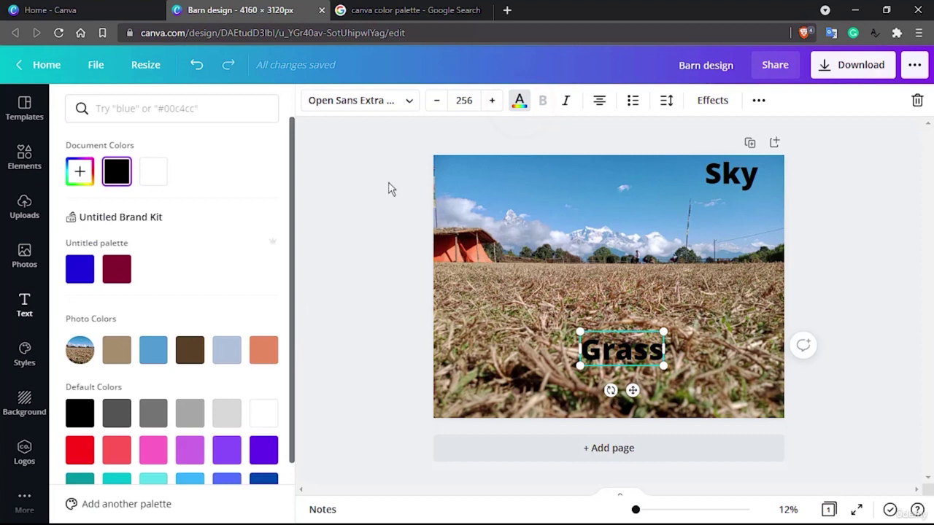
left_click(118, 350)
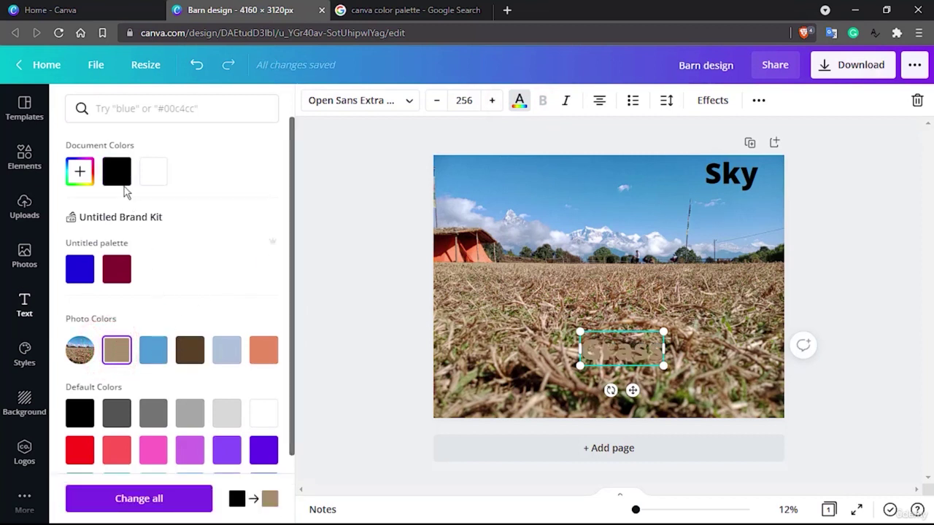
left_click(121, 183)
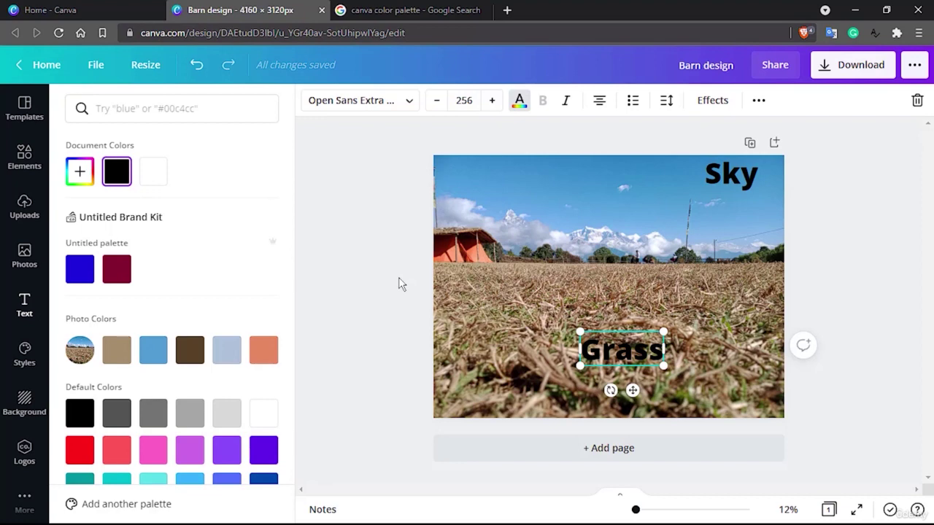
Open the 'Color palette generator - Canva' page from the Google results.
left_click(414, 9)
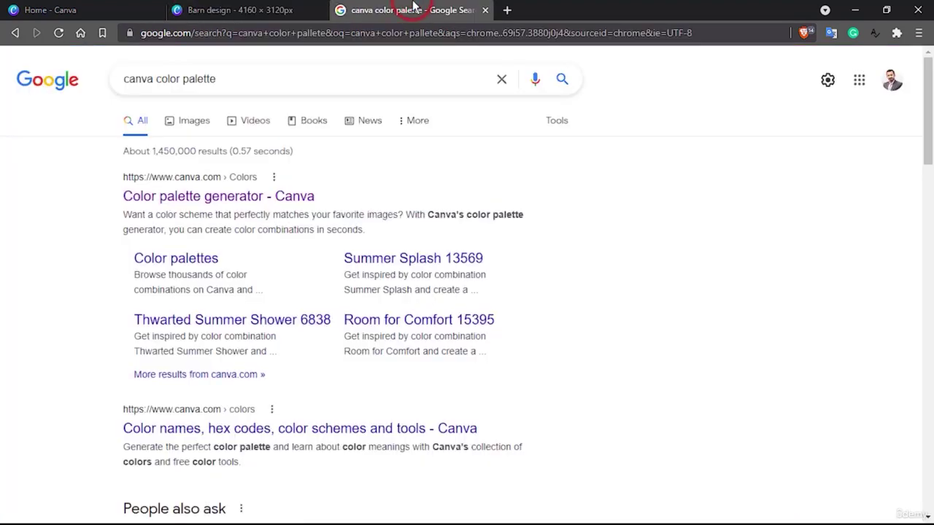
left_click(228, 195)
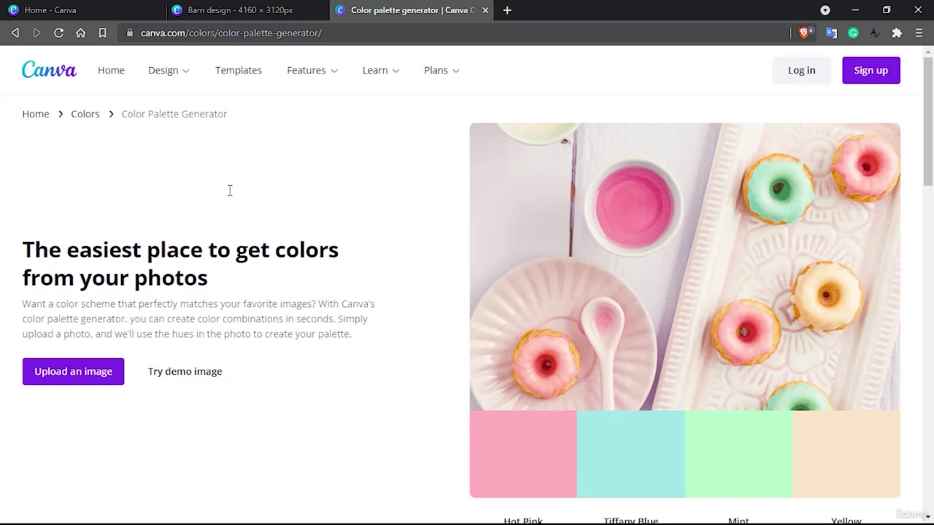
Upload the barn photo to generate a palette and scroll through its colours.
left_click(71, 372)
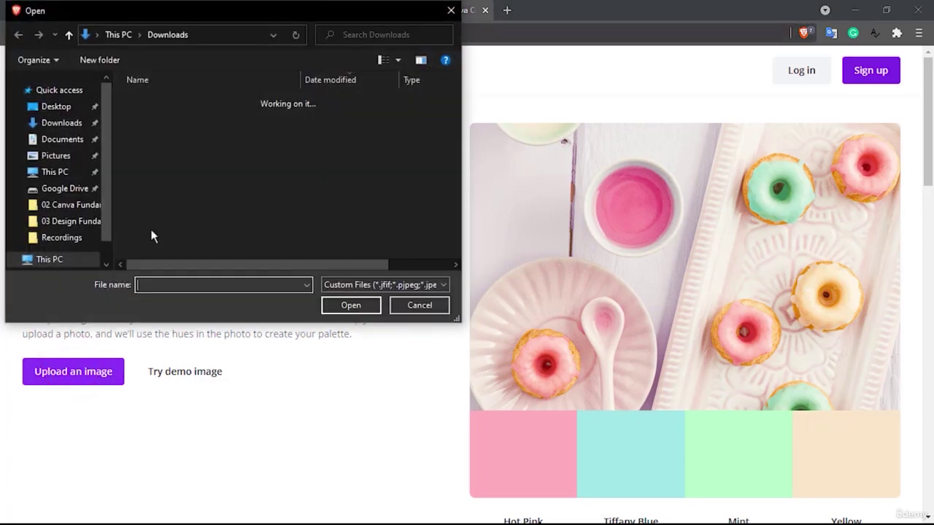
double_click(200, 149)
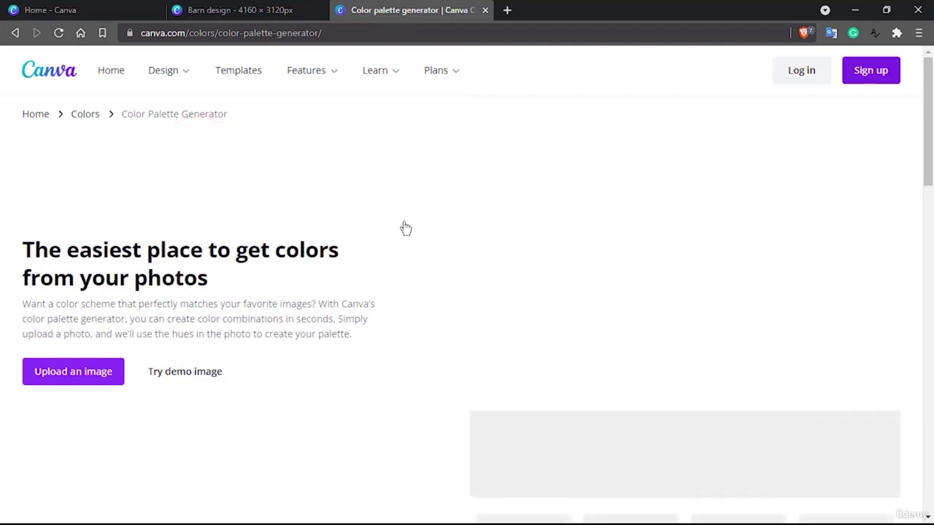
scroll(405, 226, "down", 2)
scroll(391, 319, "up", 1)
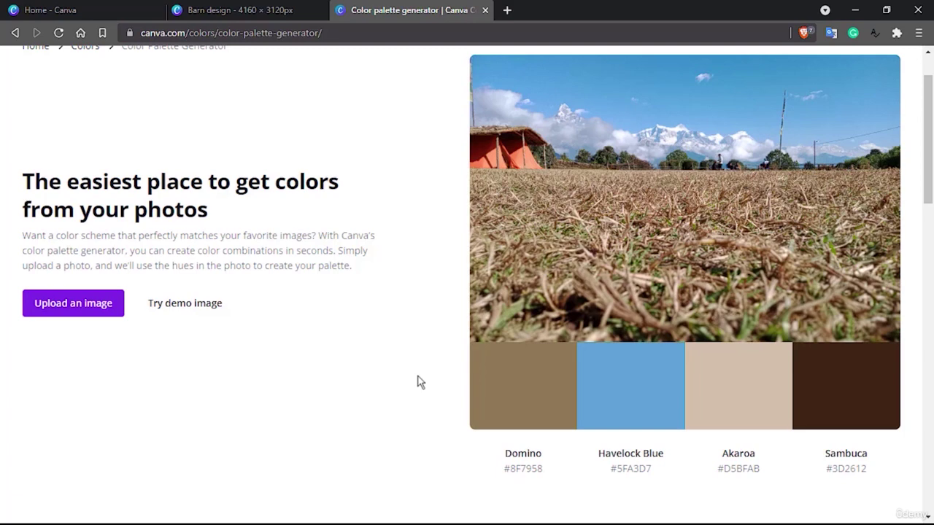
scroll(421, 391, "down", 2)
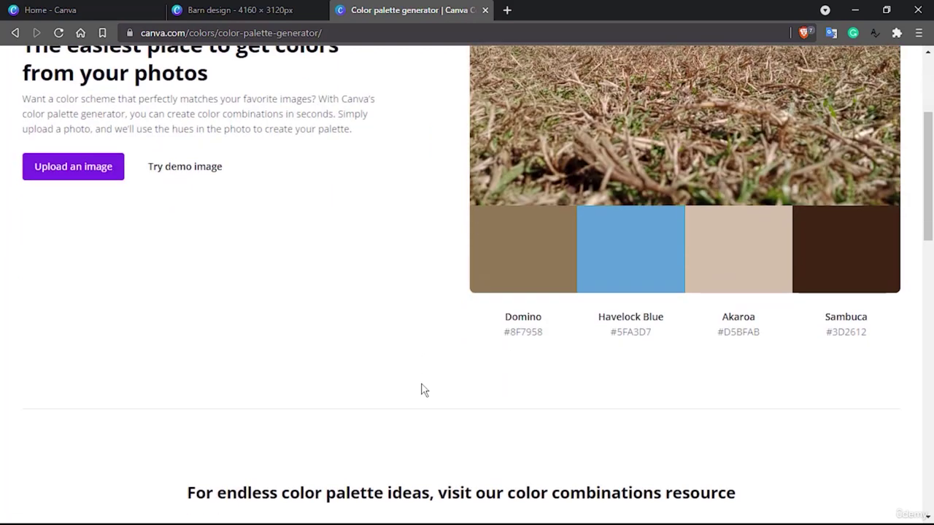
scroll(344, 319, "up", 2)
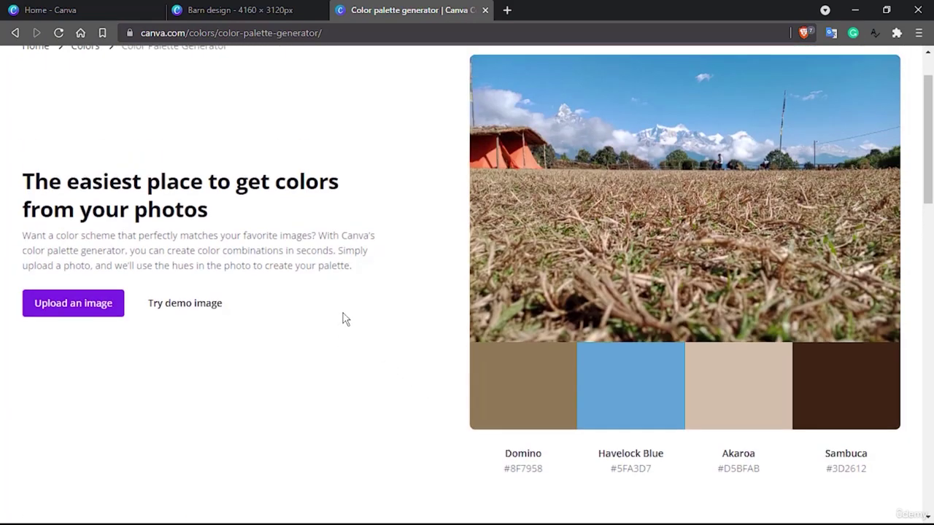
scroll(345, 319, "down", 6)
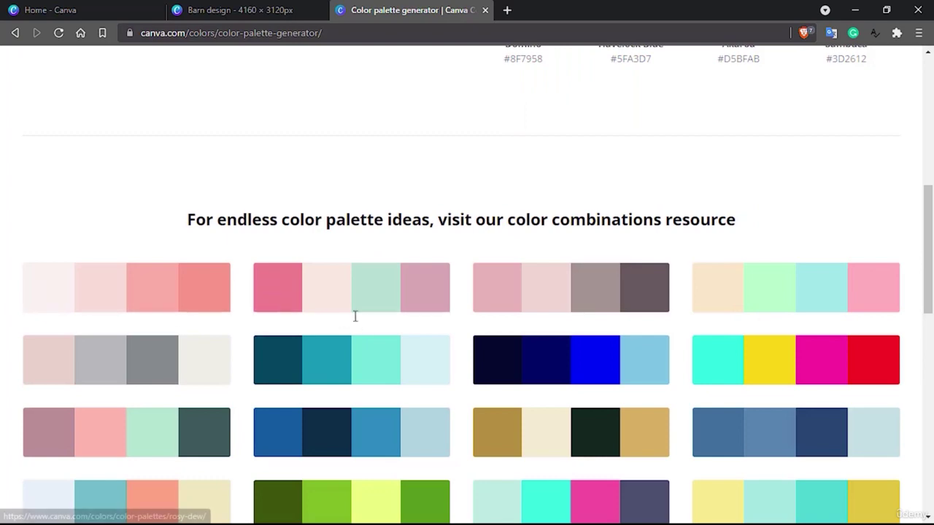
scroll(390, 334, "down", 5)
scroll(395, 334, "down", 3)
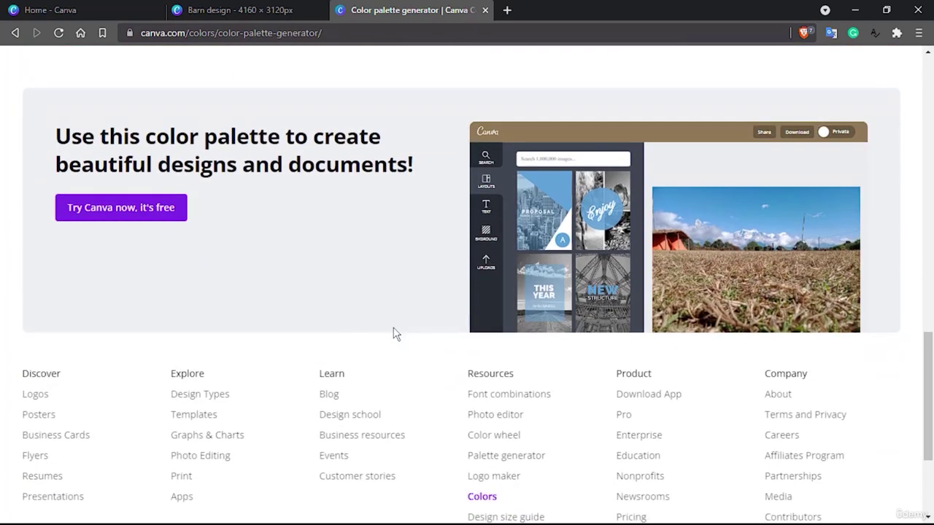
scroll(305, 318, "up", 15)
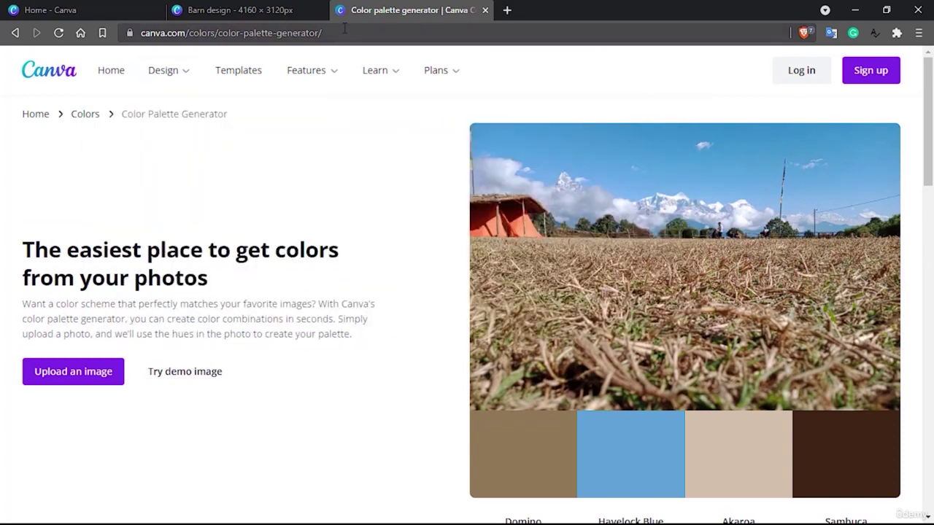
Copy the Havelock Blue hex code #5FA3D7 from the generated palette.
left_click(136, 35)
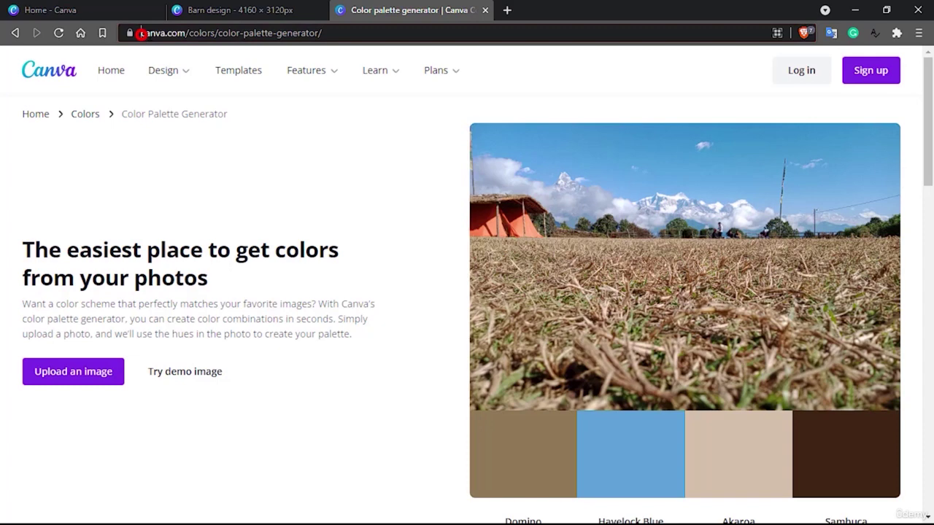
left_click(348, 35)
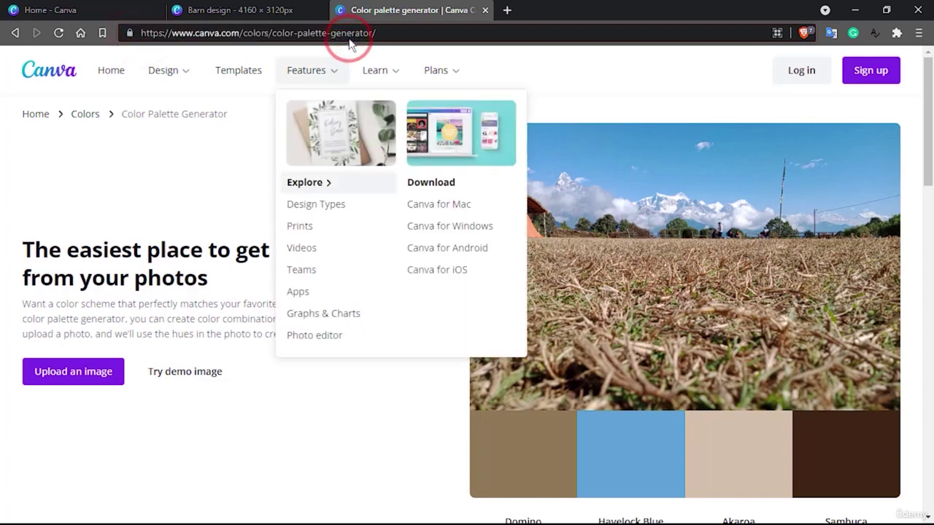
scroll(350, 44, "down", 1)
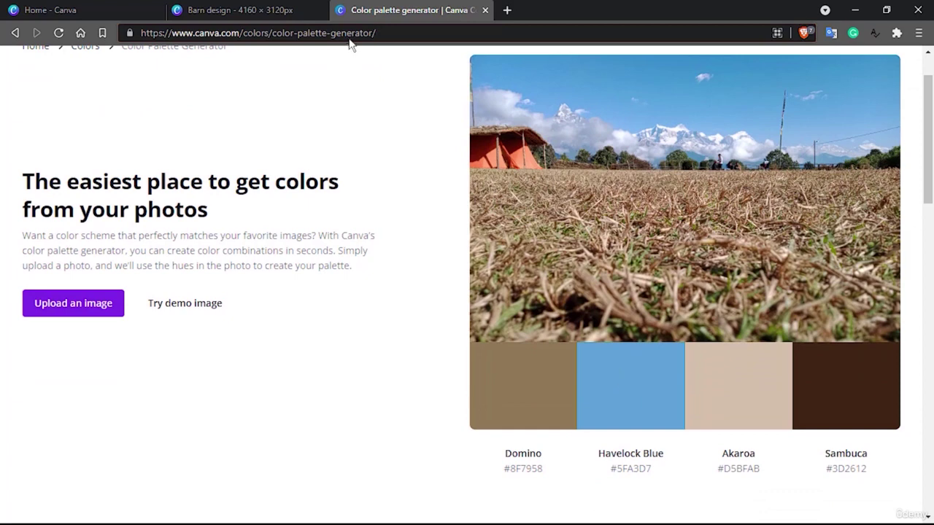
scroll(424, 146, "up", 1)
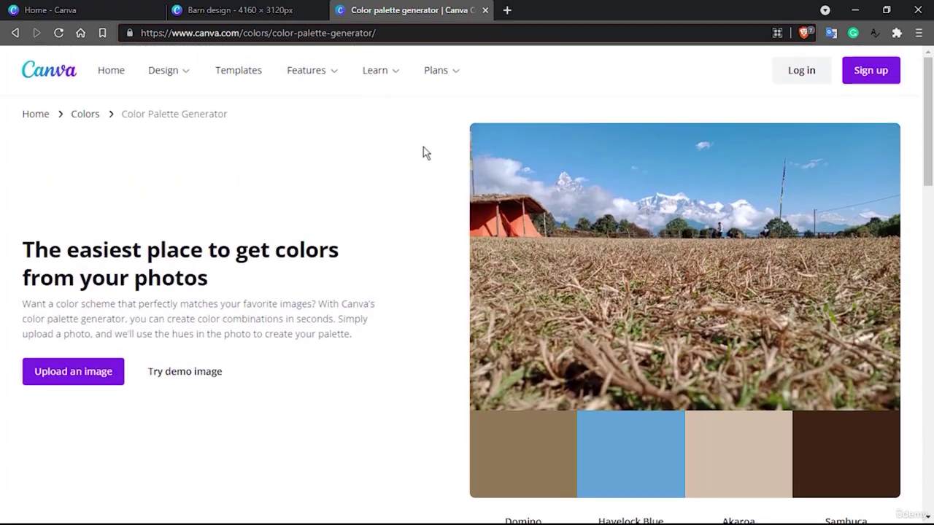
left_click(625, 443)
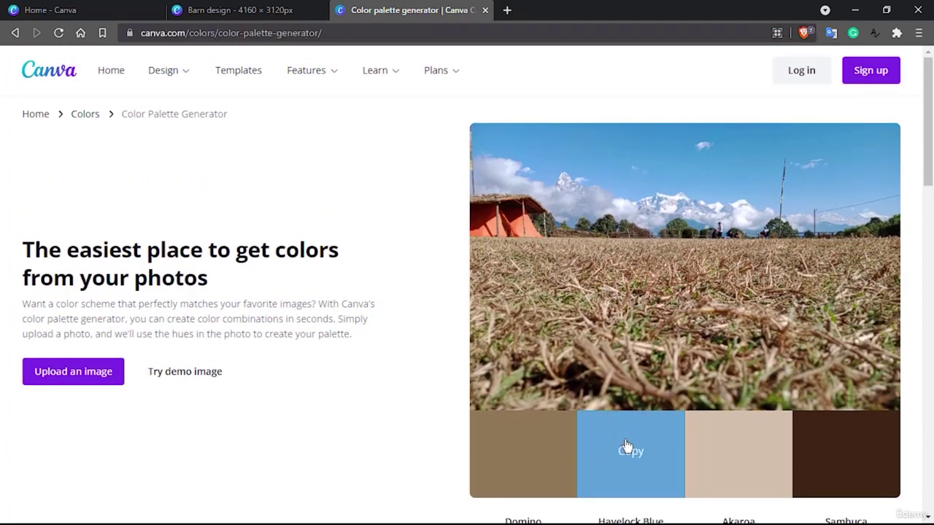
scroll(625, 443, "down", 1)
left_click(628, 380)
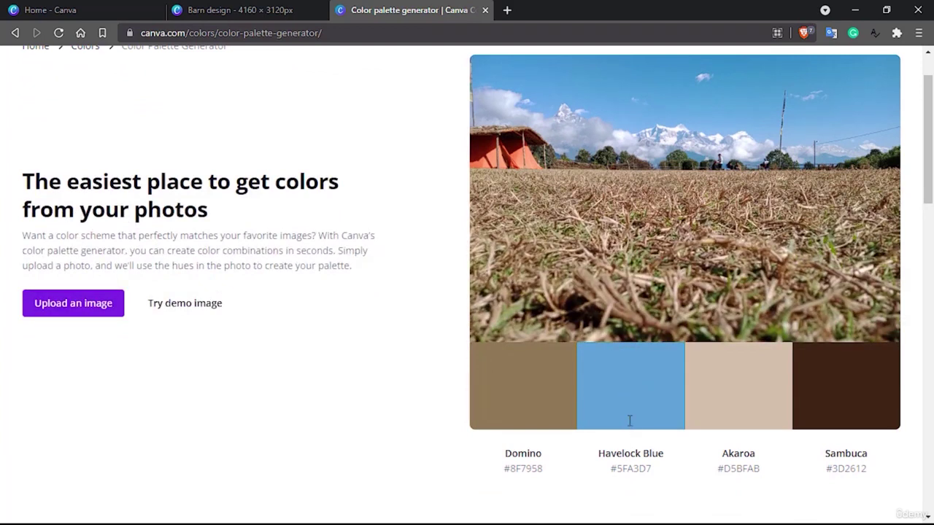
left_click(635, 394)
scroll(635, 395, "up", 1)
In the Barn design, apply the copied #5FA3D7 as a new text colour on Sky.
left_click(261, 10)
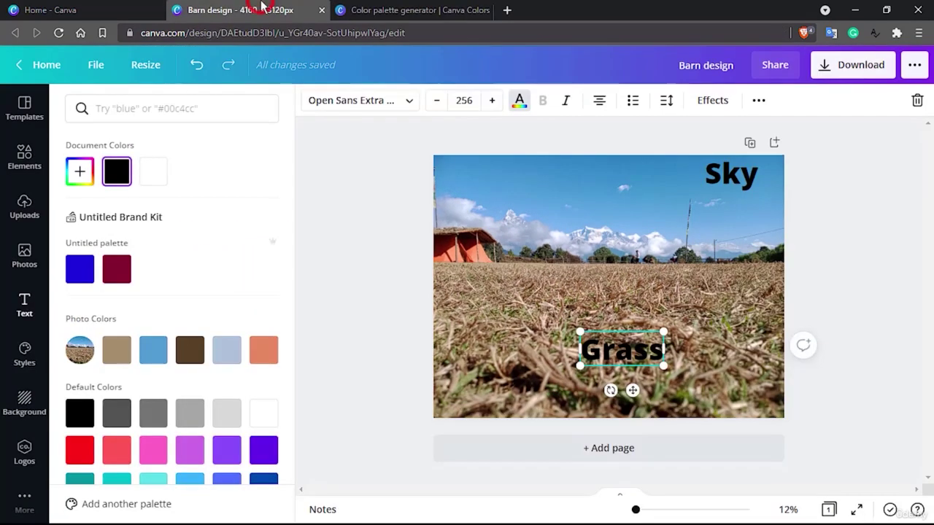
left_click(726, 180)
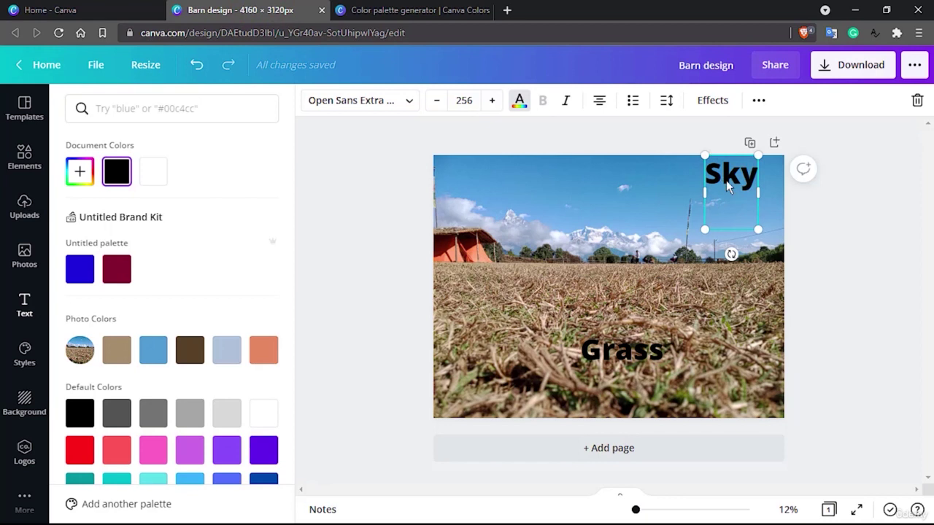
left_click(519, 103)
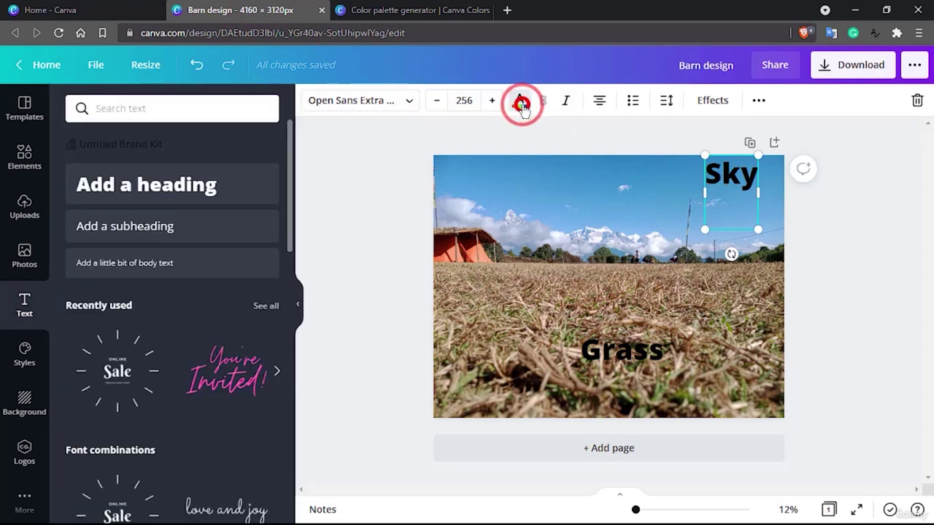
left_click(519, 102)
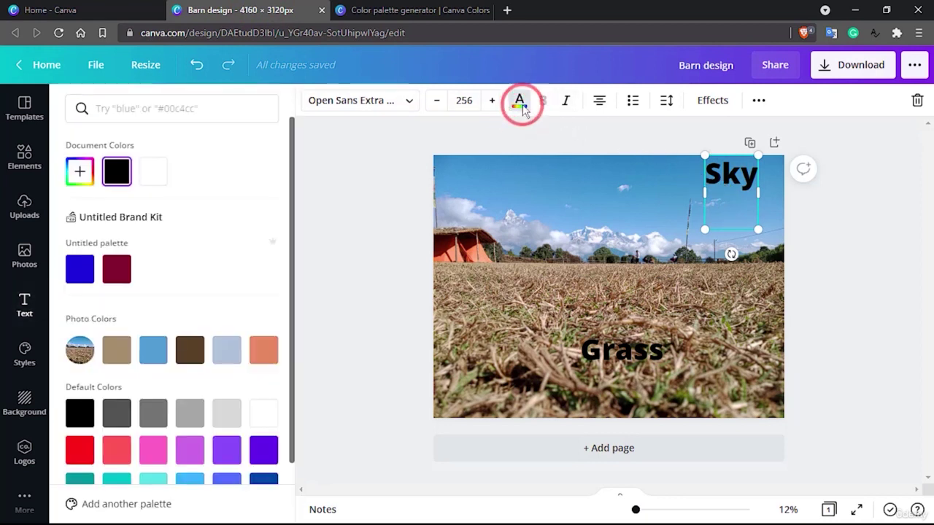
left_click(76, 173)
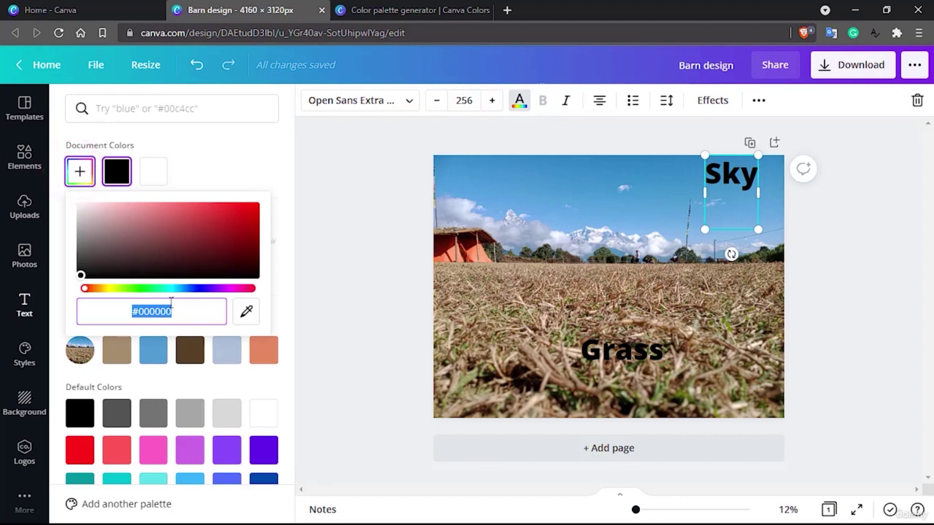
type("#5FA3D7")
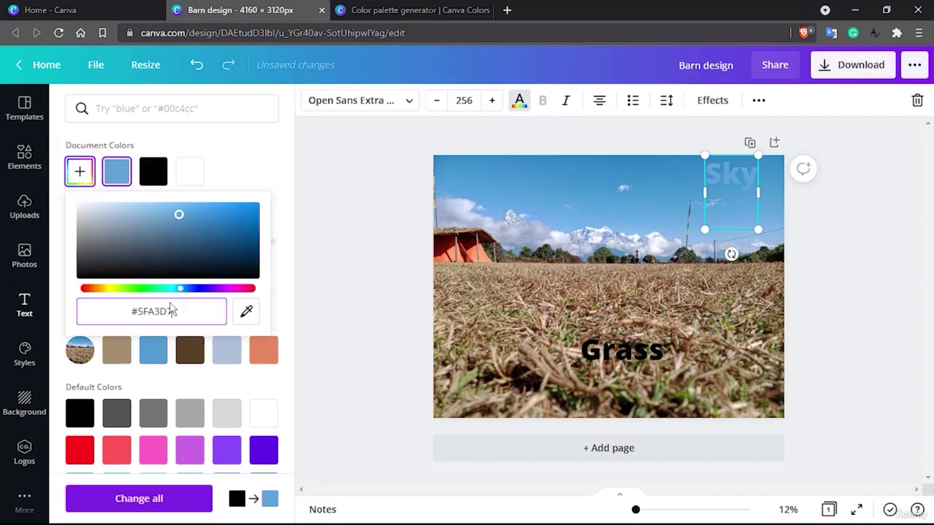
Restore the exact #5FA3D7 after trying a lighter shade, undoing the recolour of all text.
left_click(179, 215)
mouse_move(179, 215)
left_mouse_down()
mouse_move(171, 215)
mouse_move(182, 223)
mouse_move(170, 212)
mouse_move(170, 225)
left_mouse_up()
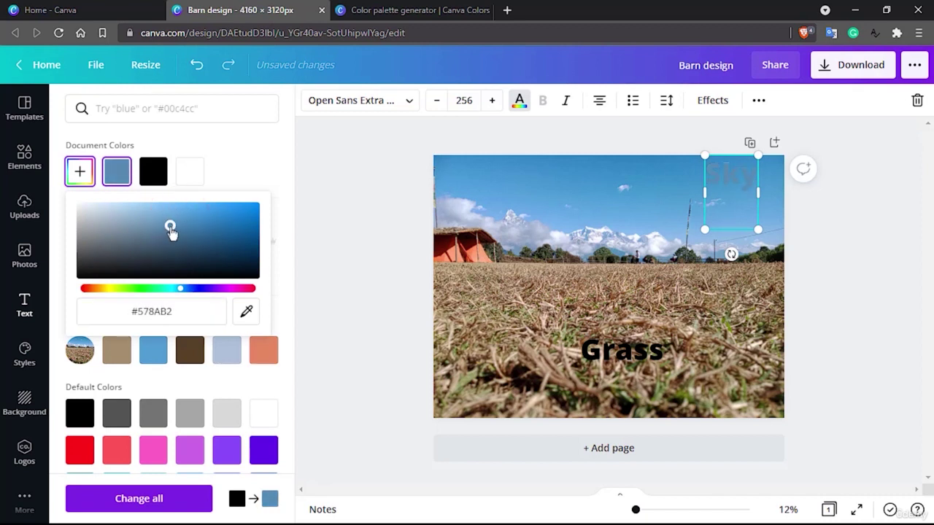
left_click(168, 312)
type("#5FA3D7")
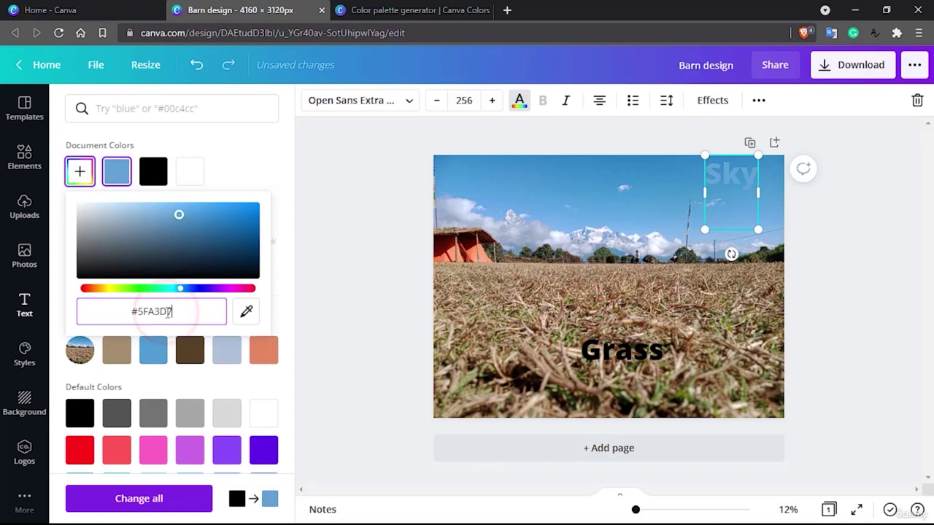
left_click(175, 503)
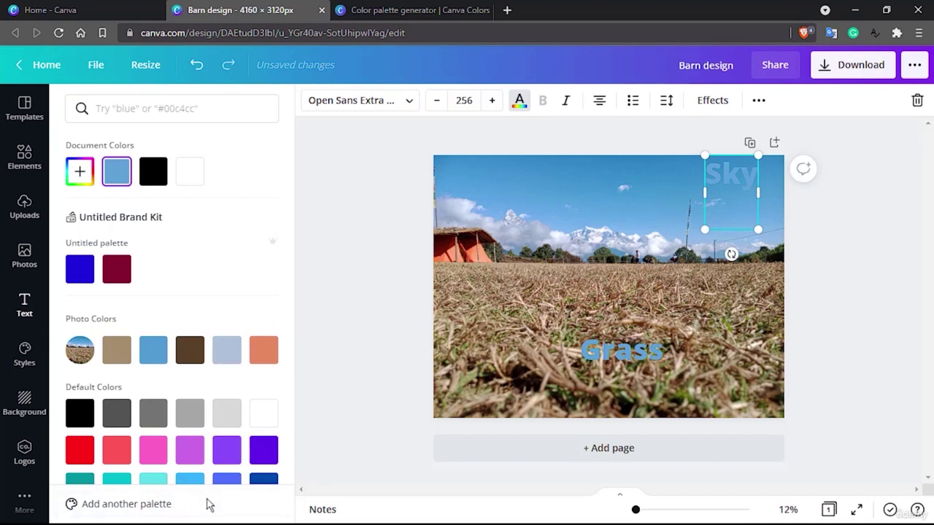
key("ctrl+z")
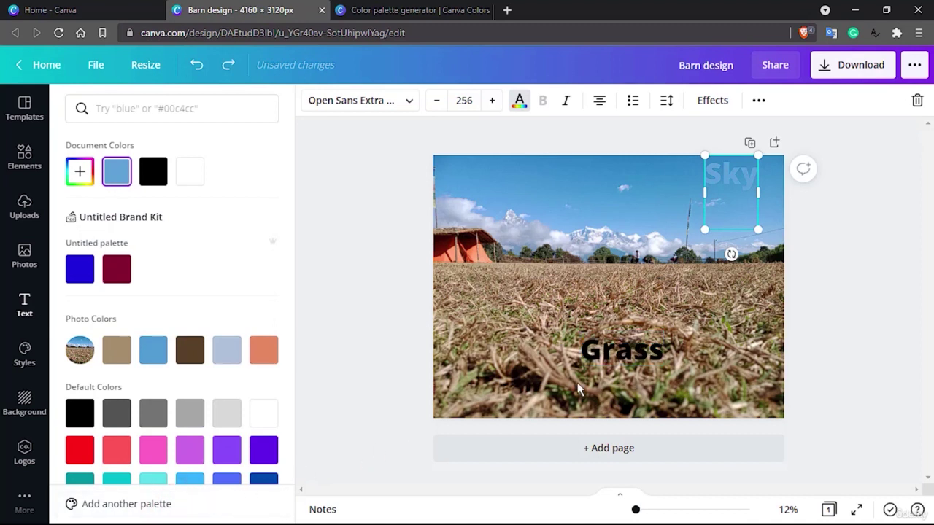
Select Grass and copy the Sambuca dark brown hex code #3D2612 from the palette page.
left_click(584, 245)
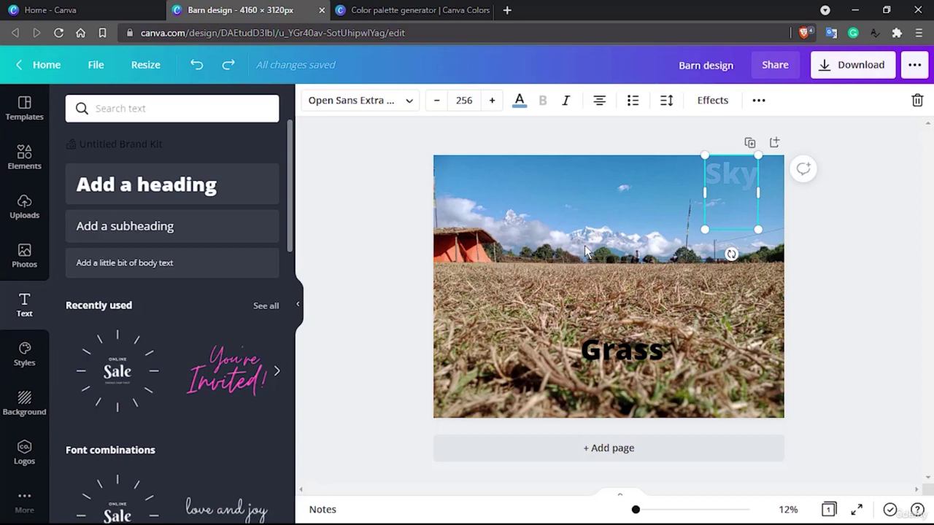
left_click(620, 348)
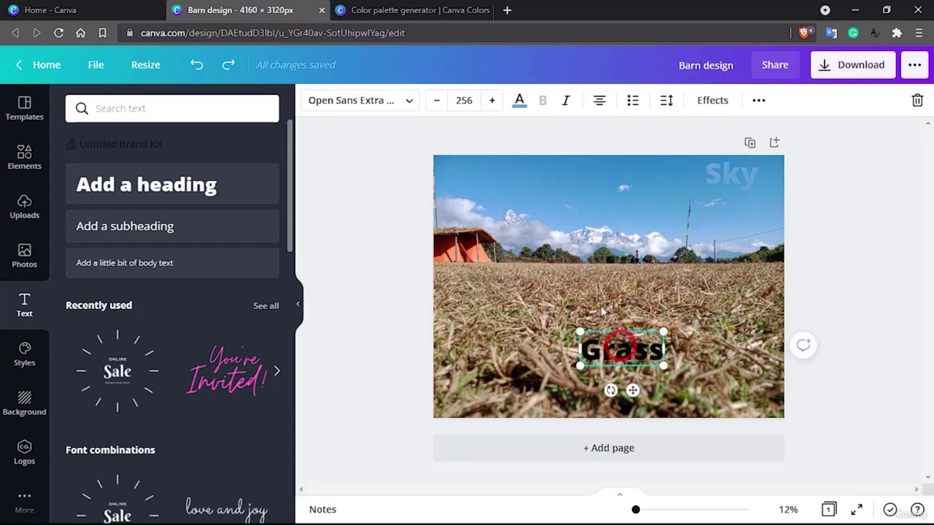
left_click(448, 9)
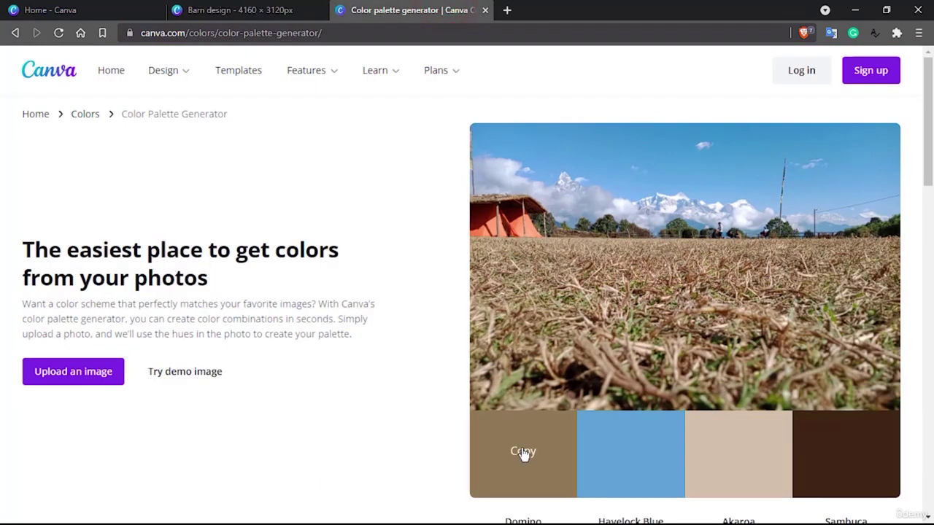
left_click(844, 455)
left_click(225, 6)
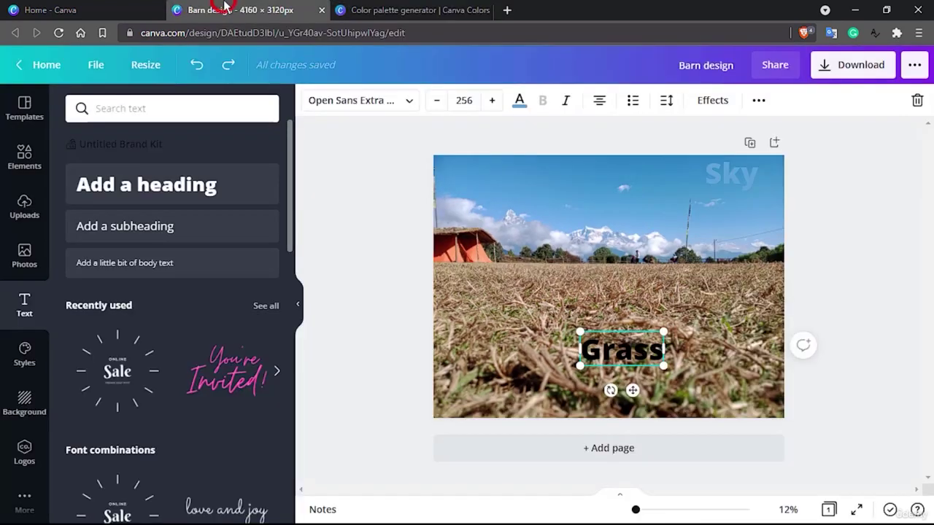
Colour the Grass heading #3D2612 and move it up just below the horizon.
left_click(519, 102)
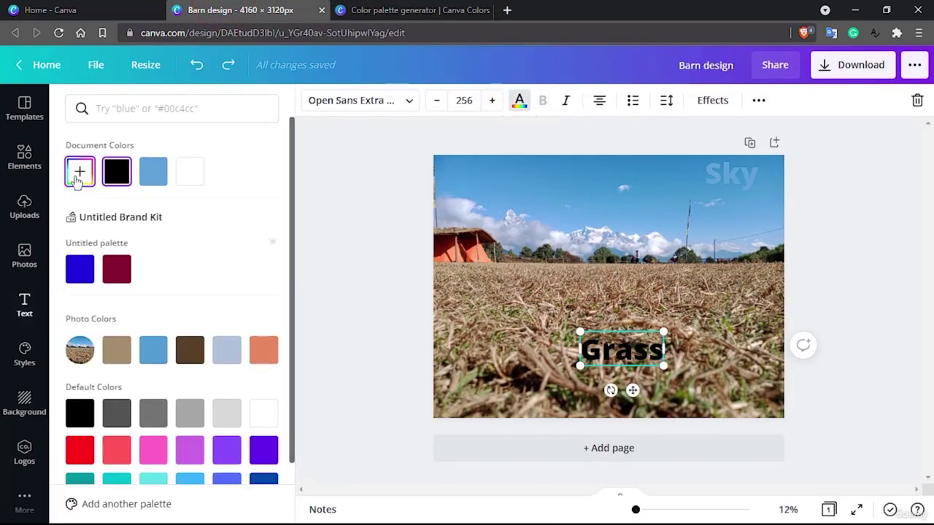
left_click(78, 175)
left_click(177, 300)
type("#3D2612")
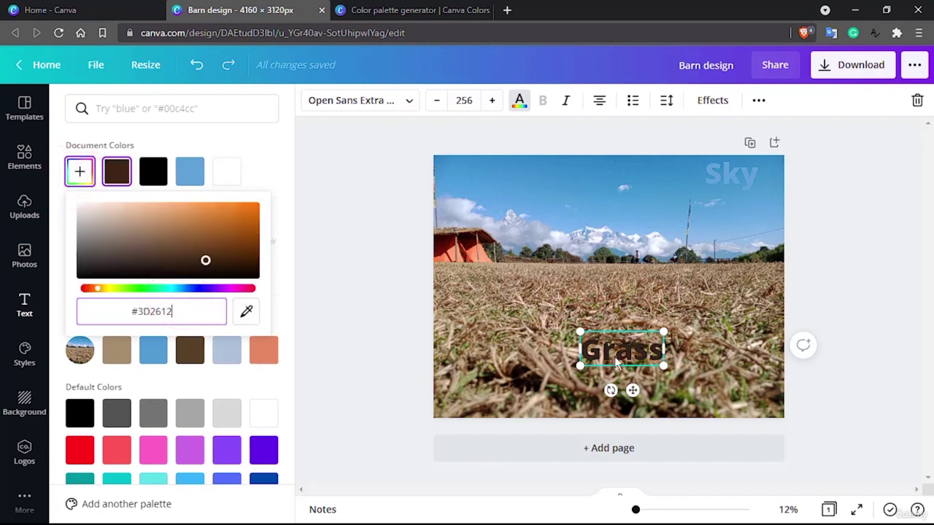
left_click_drag(616, 363, 598, 285)
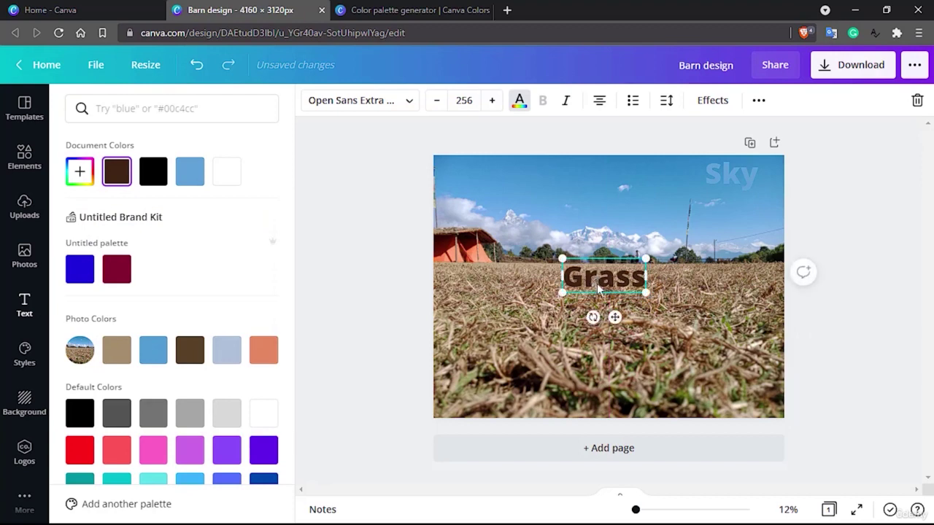
left_click(436, 8)
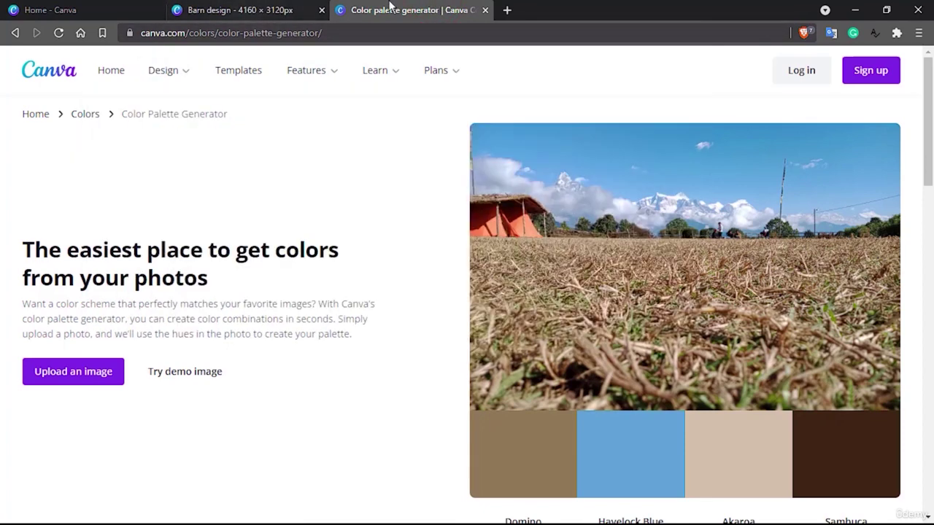
Go back to the Barn design and review the dark brown Grass and blue Sky headings.
left_click(267, 7)
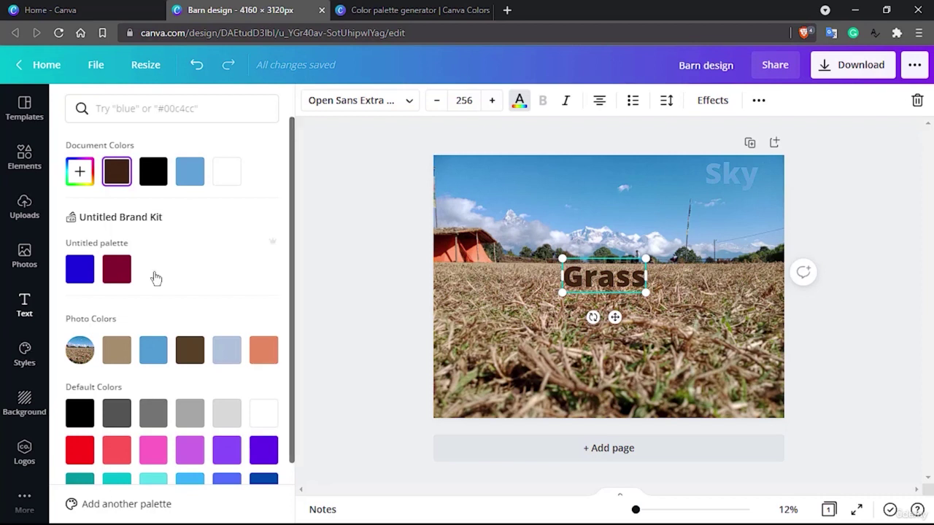
scroll(134, 396, "down", 1)
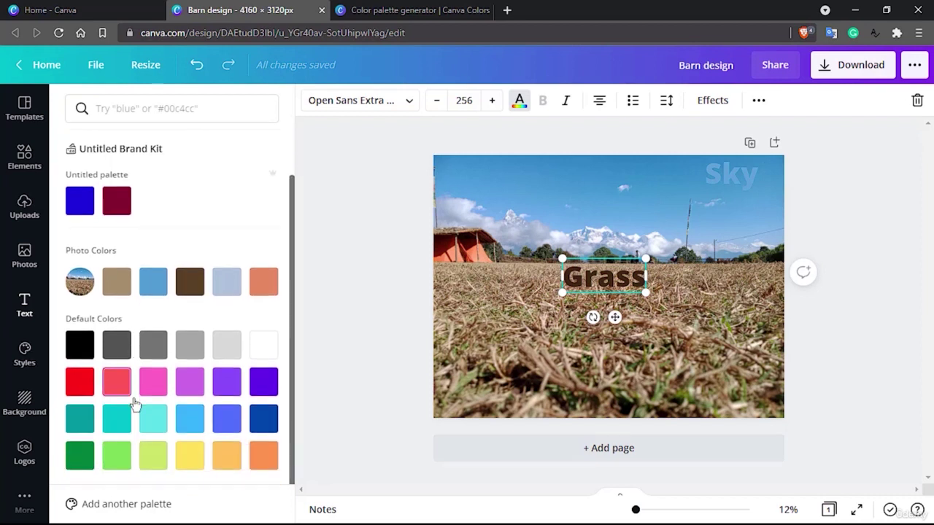